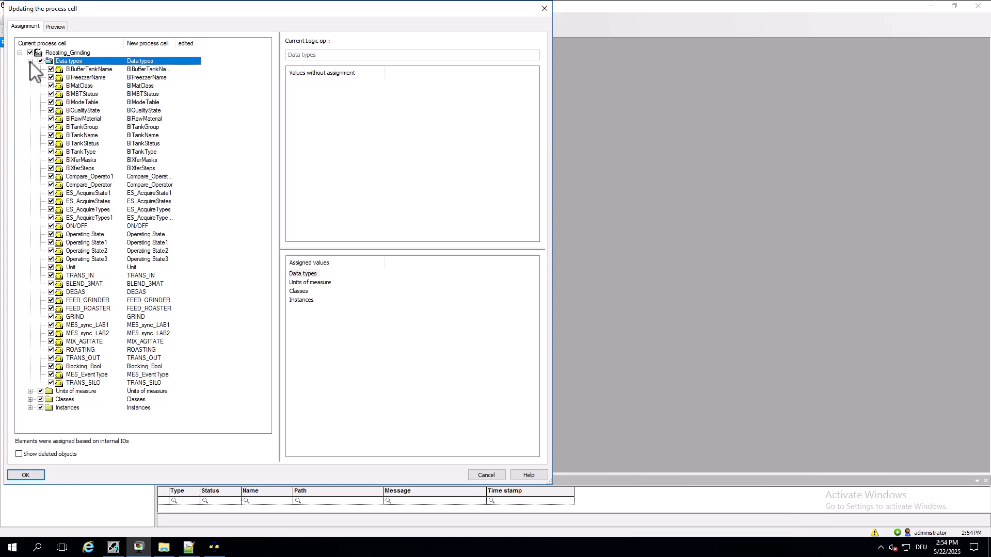
{"action": "left_click", "coordinate": [29, 61]}
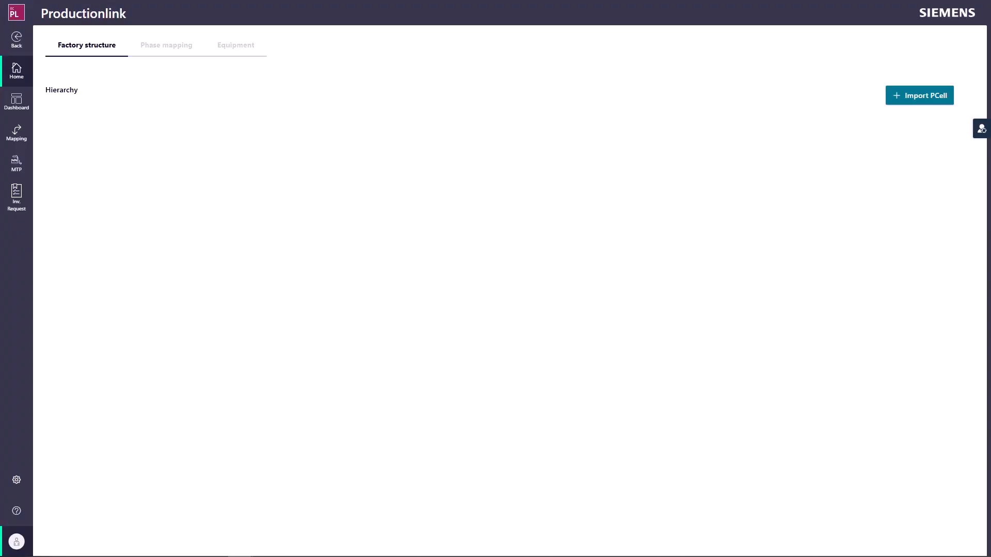
Step: Switch to Productionlink and import the process cell equipment from the Simatic Batch system via service
{"action": "left_click", "coordinate": [918, 98]}
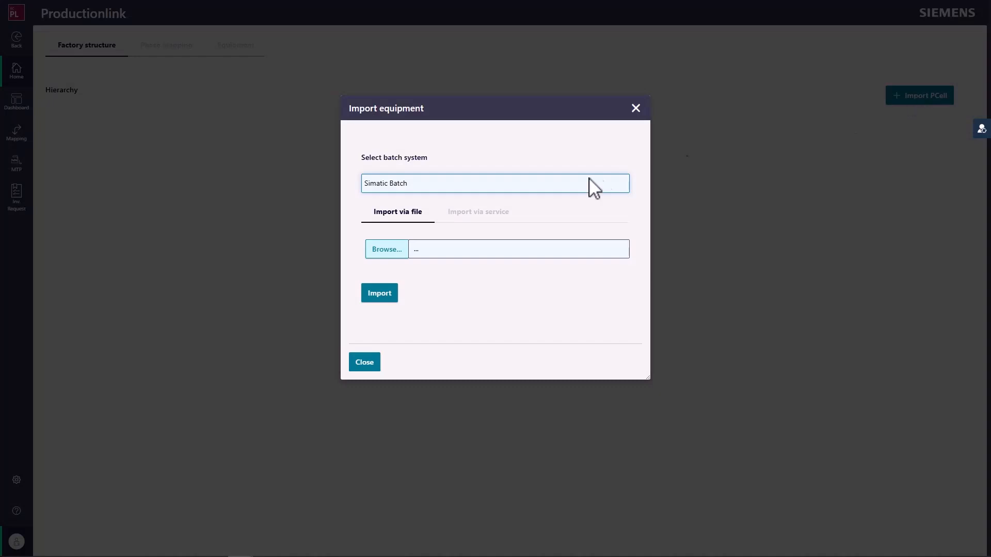
{"action": "left_click", "coordinate": [501, 219]}
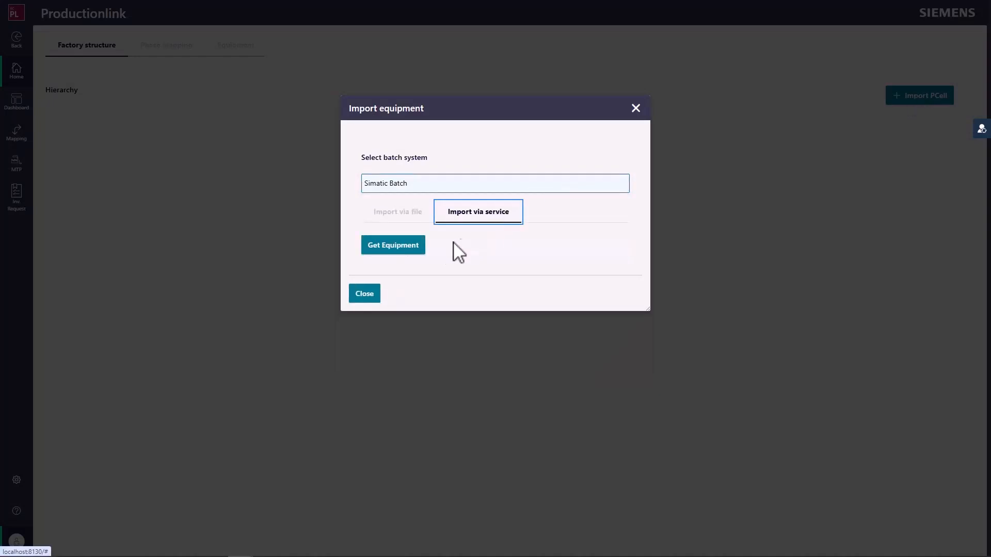
{"action": "left_click", "coordinate": [405, 248]}
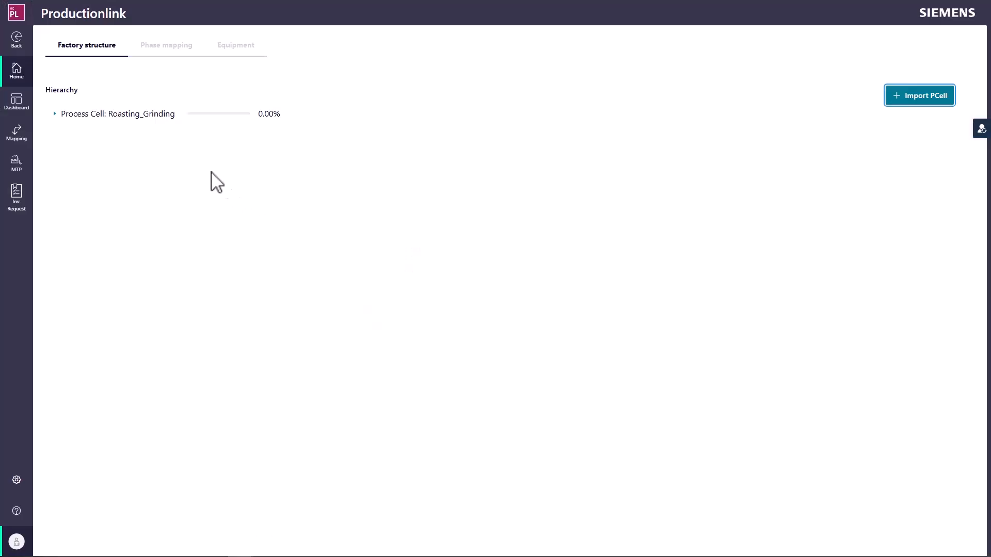
Step: Open the phase mapping of unit RCB in process cell Roasting_Grinding and add equipment named Blender to phase BLEND_3MAT
{"action": "left_click", "coordinate": [144, 116]}
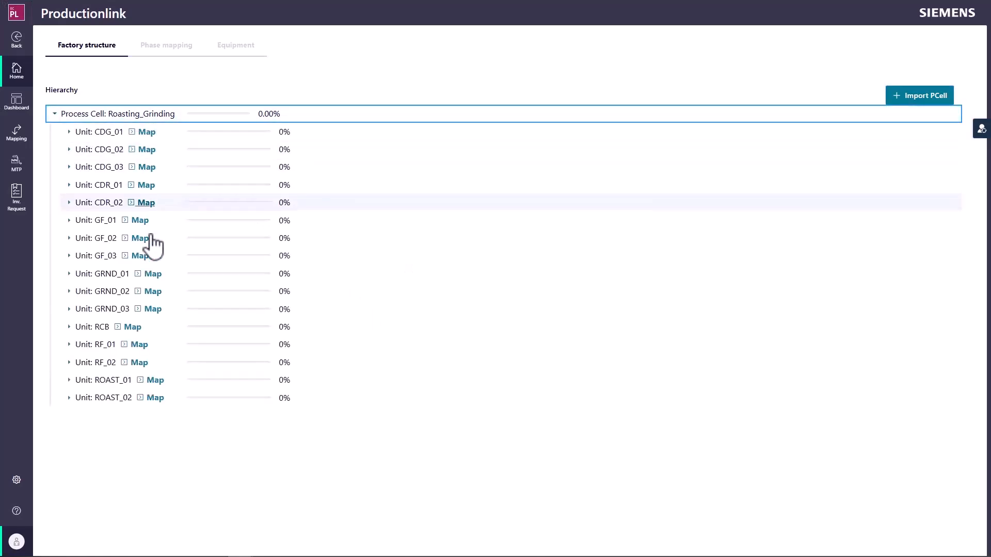
{"action": "left_click", "coordinate": [132, 328]}
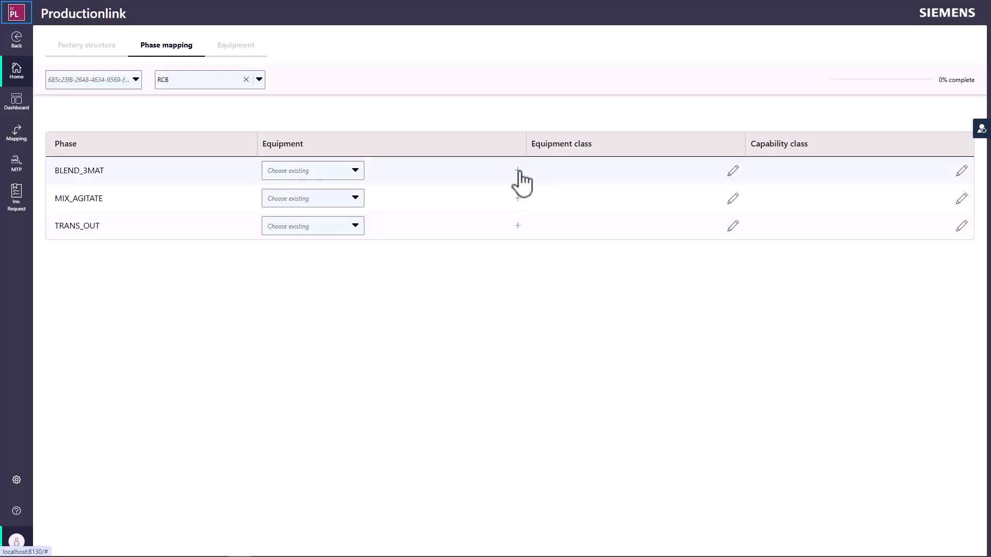
{"action": "left_click", "coordinate": [517, 171]}
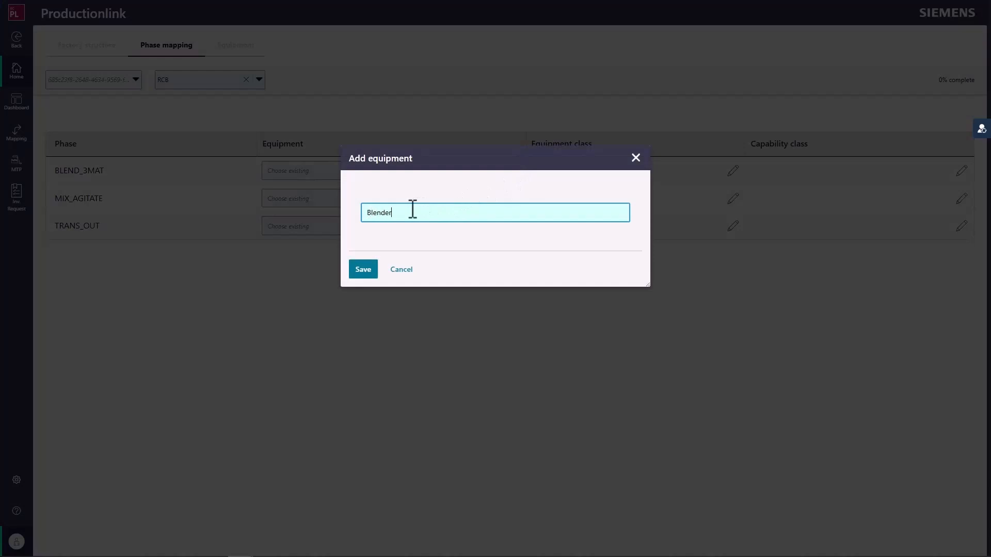
{"action": "left_click", "coordinate": [366, 271]}
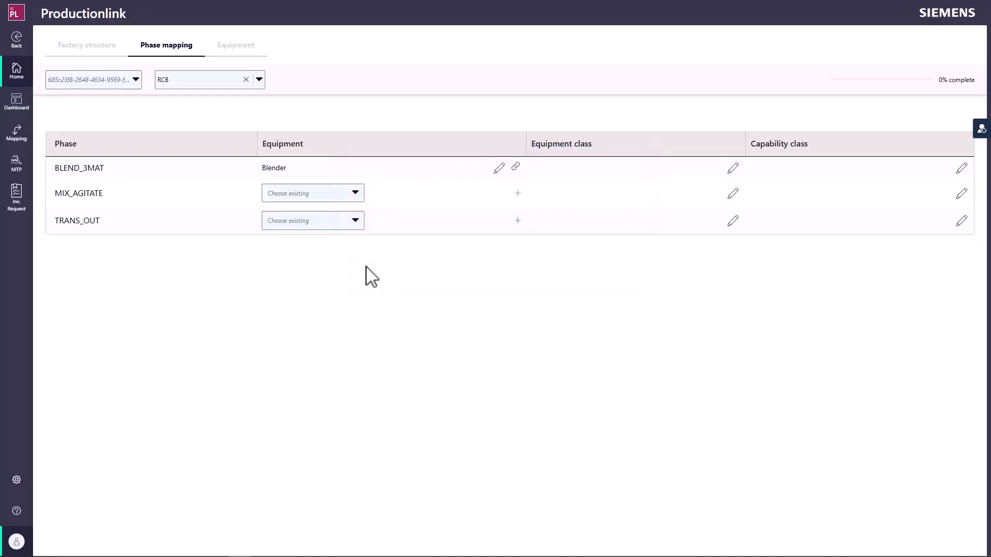
Step: Assign the equipment class 3MAT_Blender to phase BLEND_3MAT
{"action": "left_click", "coordinate": [737, 169]}
{"action": "left_click", "coordinate": [89, 81]}
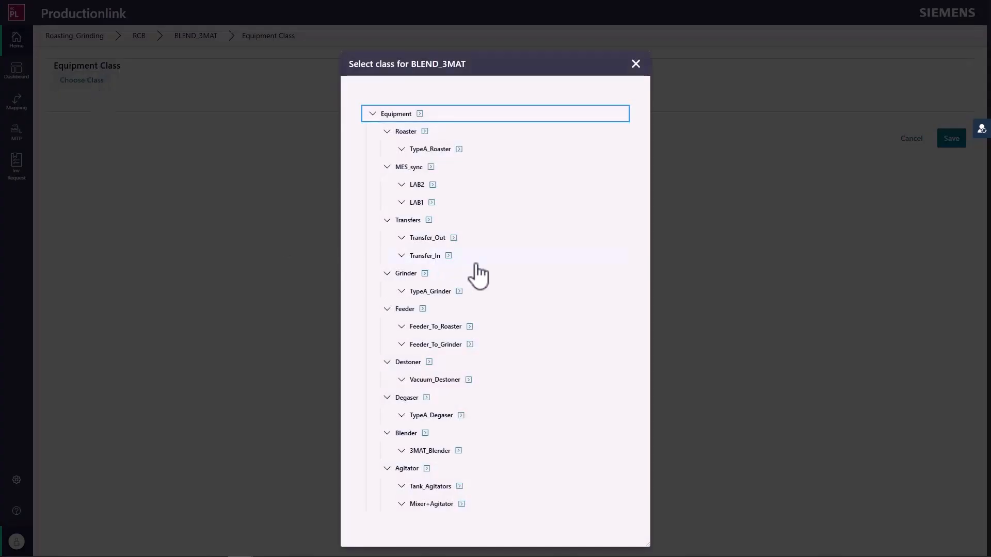
{"action": "left_click", "coordinate": [459, 449]}
Step: Map Min_FineFeed and Max_FineFeed to the FineFeed parameter, and Min_CoarseFeed and Max_CoarseFeed to CoarseFeed
{"action": "left_click", "coordinate": [384, 199]}
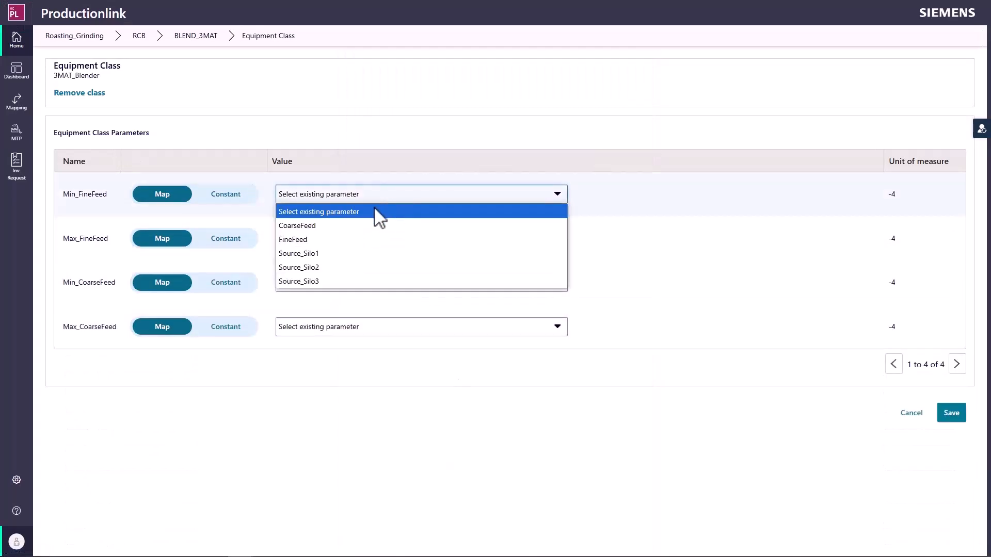
{"action": "left_click", "coordinate": [347, 239]}
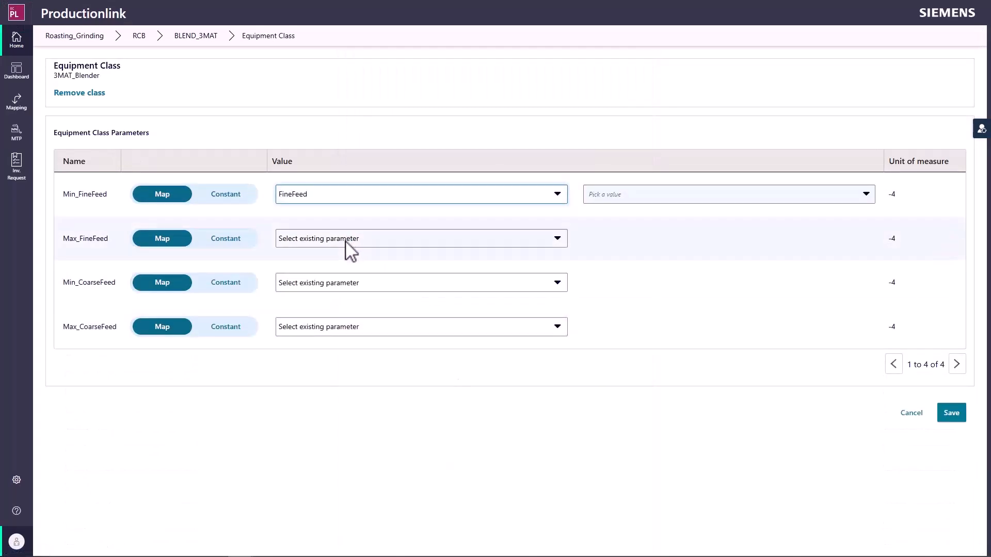
{"action": "left_click", "coordinate": [345, 240]}
{"action": "left_click", "coordinate": [332, 286]}
{"action": "left_click", "coordinate": [327, 283]}
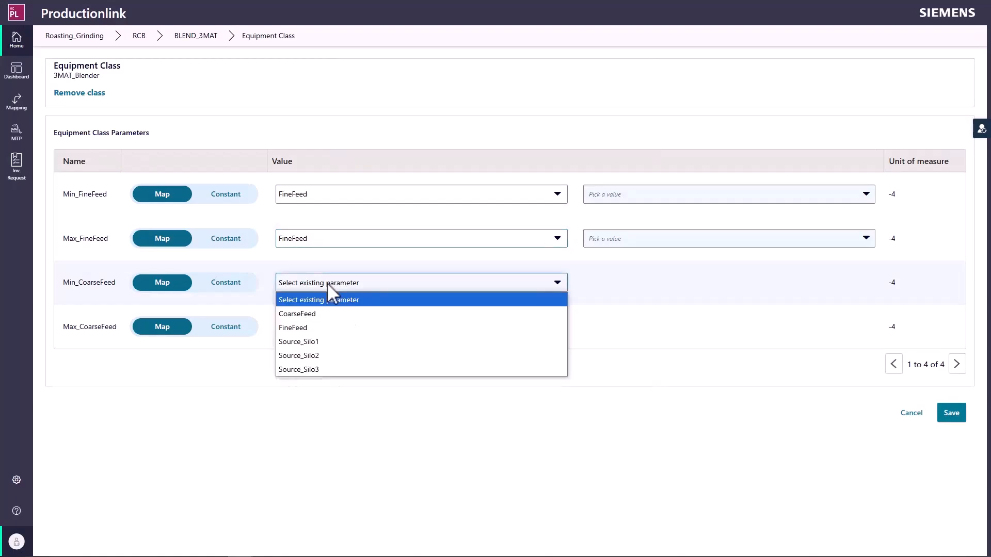
{"action": "left_click", "coordinate": [321, 315]}
{"action": "left_click", "coordinate": [323, 328]}
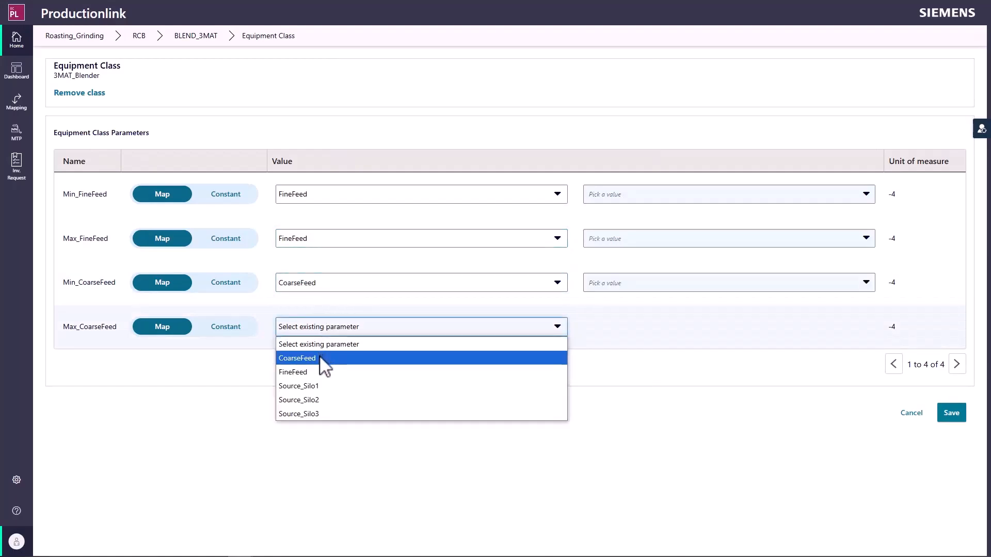
{"action": "left_click", "coordinate": [324, 359]}
Step: Set both minimums to the low limit 0 kg/min, Max_FineFeed to high limit 20 kg/min and Max_CoarseFeed to 1000 kg/min, and save
{"action": "left_click", "coordinate": [633, 195]}
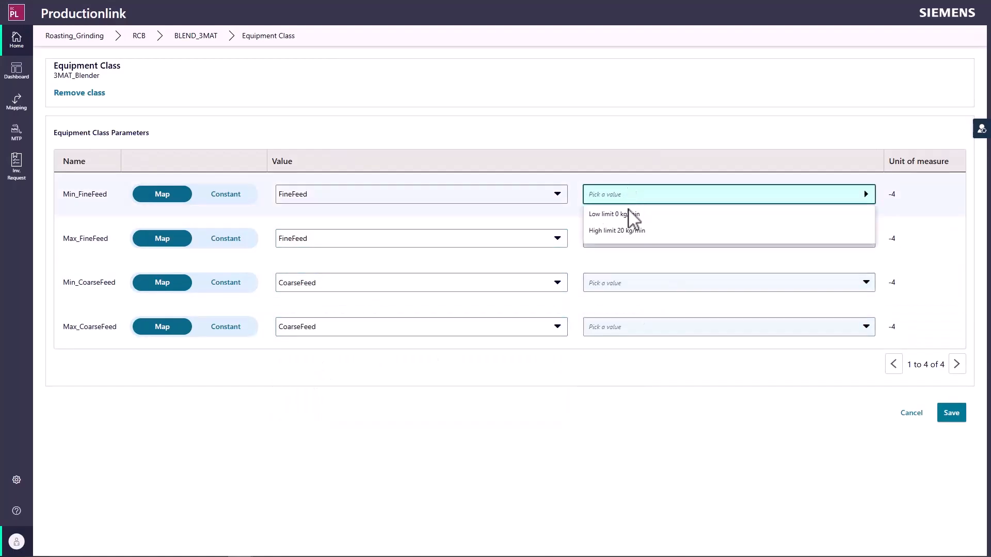
{"action": "left_click", "coordinate": [632, 210]}
{"action": "left_click", "coordinate": [630, 238]}
{"action": "left_click", "coordinate": [617, 273]}
{"action": "left_click", "coordinate": [625, 303]}
{"action": "left_click", "coordinate": [626, 326]}
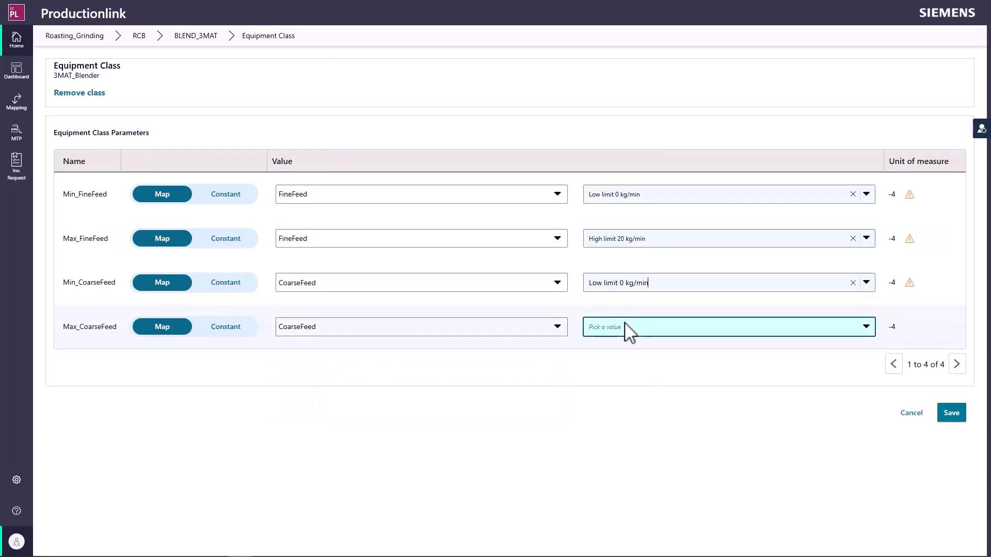
{"action": "left_click", "coordinate": [630, 363]}
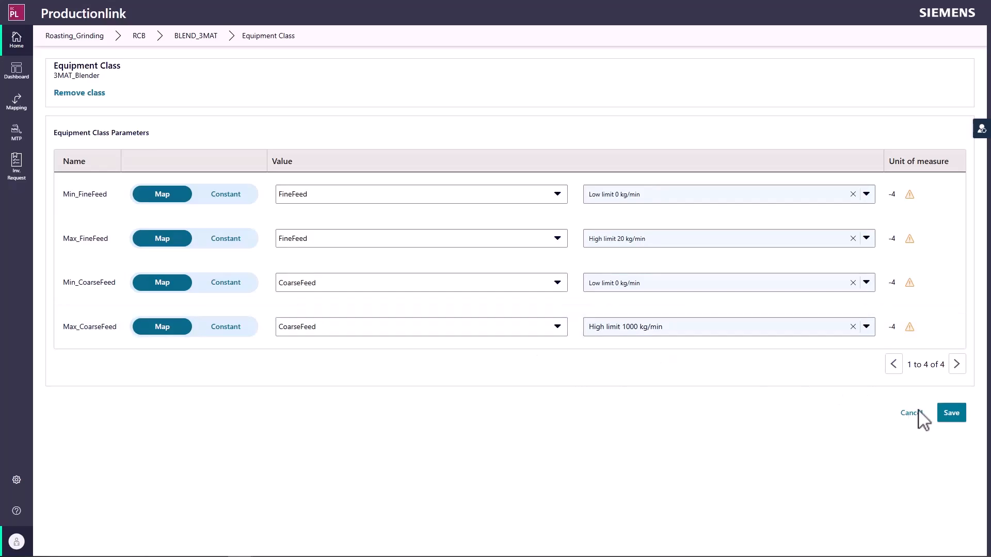
{"action": "left_click", "coordinate": [948, 417]}
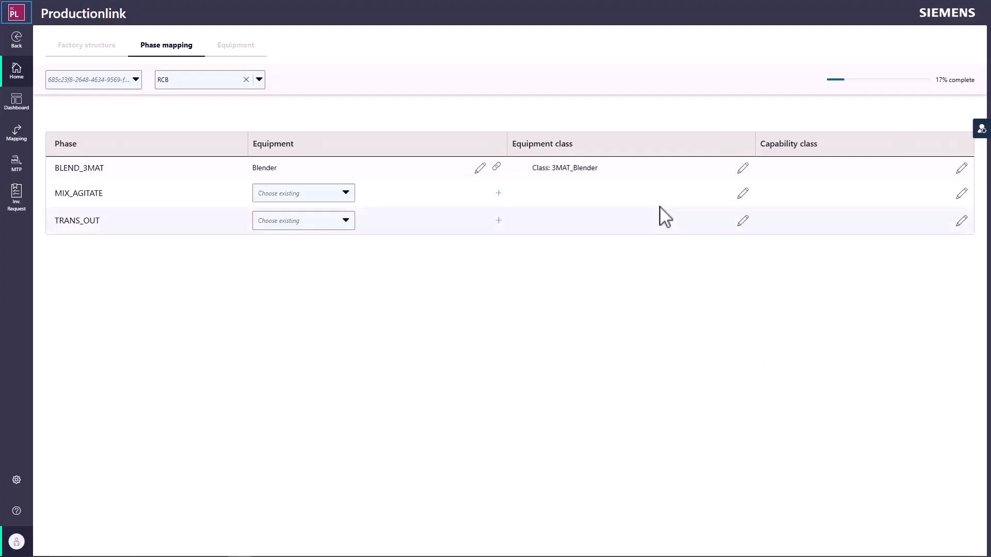
Step: Assign the capability class Blending to phase BLEND_3MAT and map its FineFeed and CoarseFeed parameters to the parameters of the same names
{"action": "left_click", "coordinate": [963, 174]}
{"action": "left_click", "coordinate": [90, 97]}
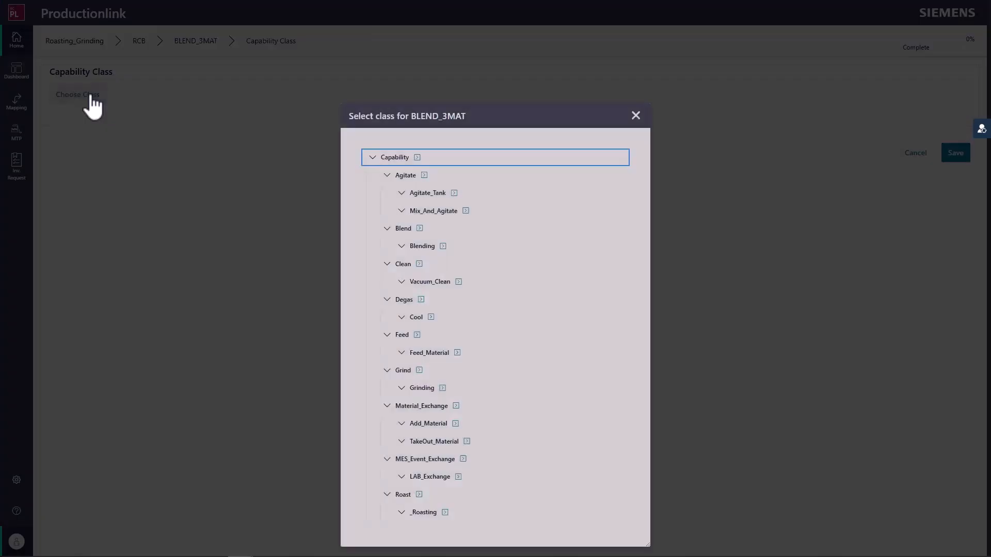
{"action": "left_click", "coordinate": [442, 247]}
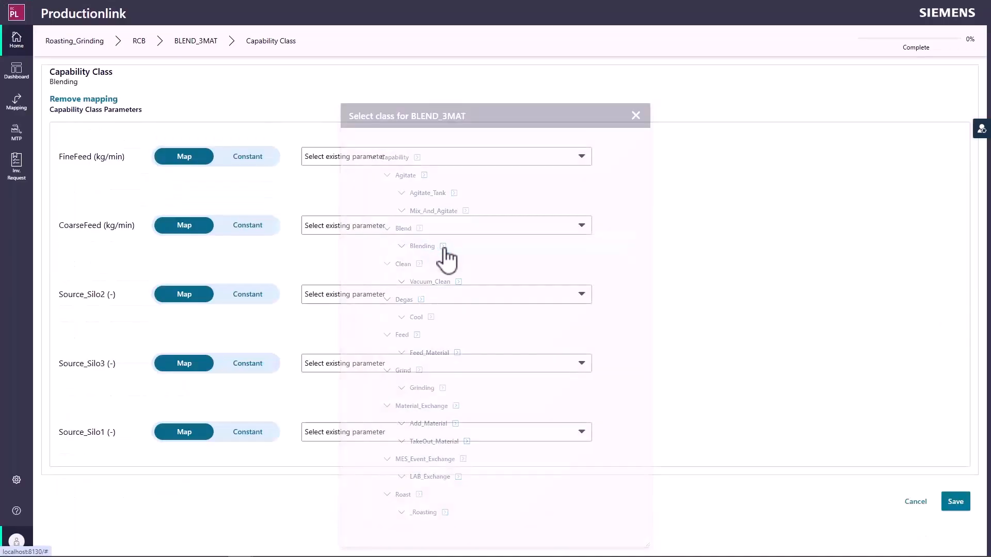
{"action": "left_click", "coordinate": [369, 160]}
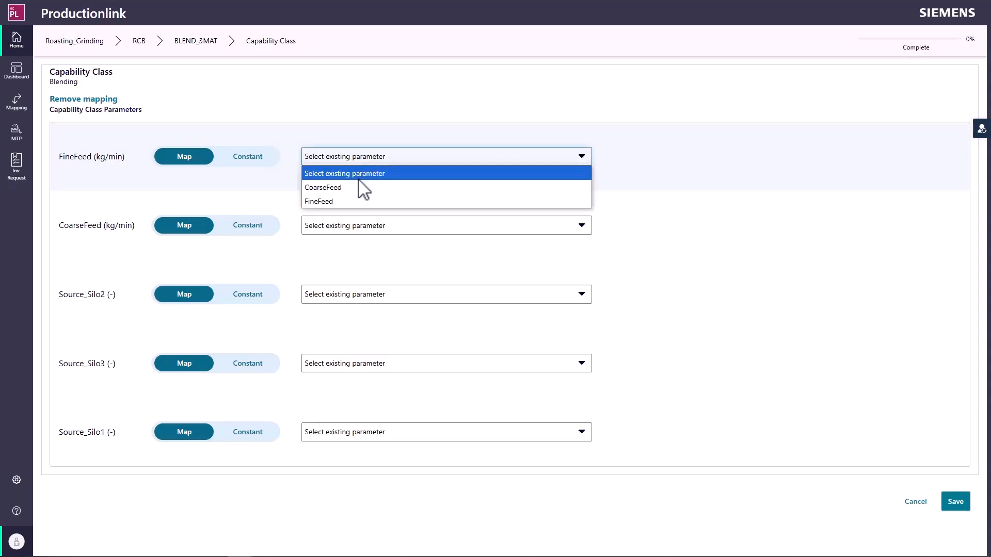
{"action": "left_click", "coordinate": [352, 202]}
{"action": "left_click", "coordinate": [356, 227]}
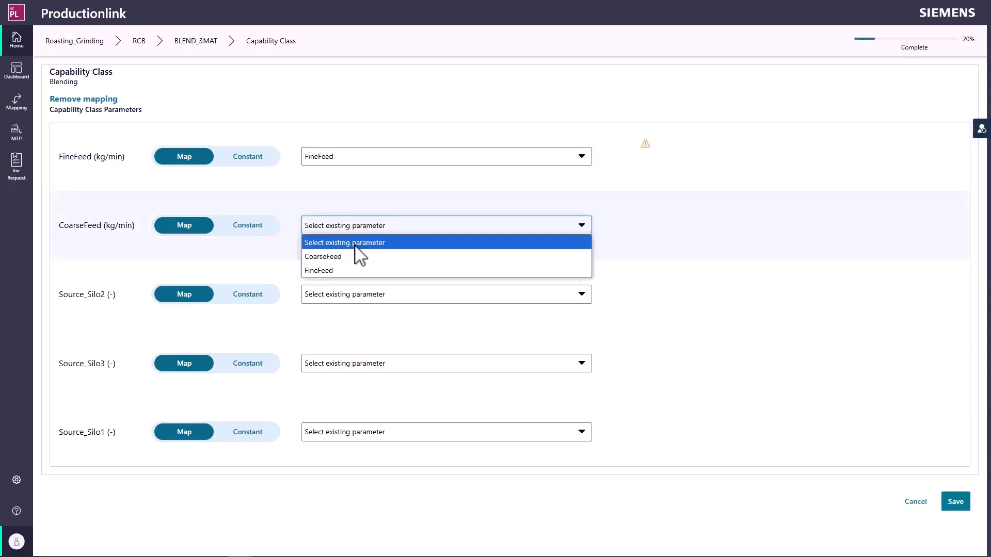
{"action": "left_click", "coordinate": [344, 257]}
Step: Set Source_Silo2, Source_Silo3 and Source_Silo1 to the constant value "-" and save the capability class mapping
{"action": "left_click", "coordinate": [245, 295]}
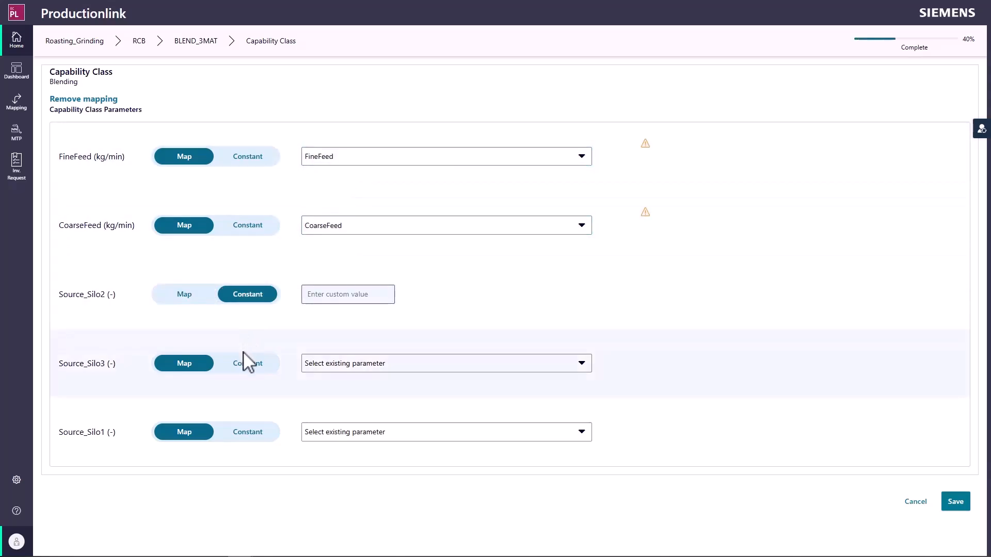
{"action": "left_click", "coordinate": [246, 364]}
{"action": "left_click", "coordinate": [235, 438]}
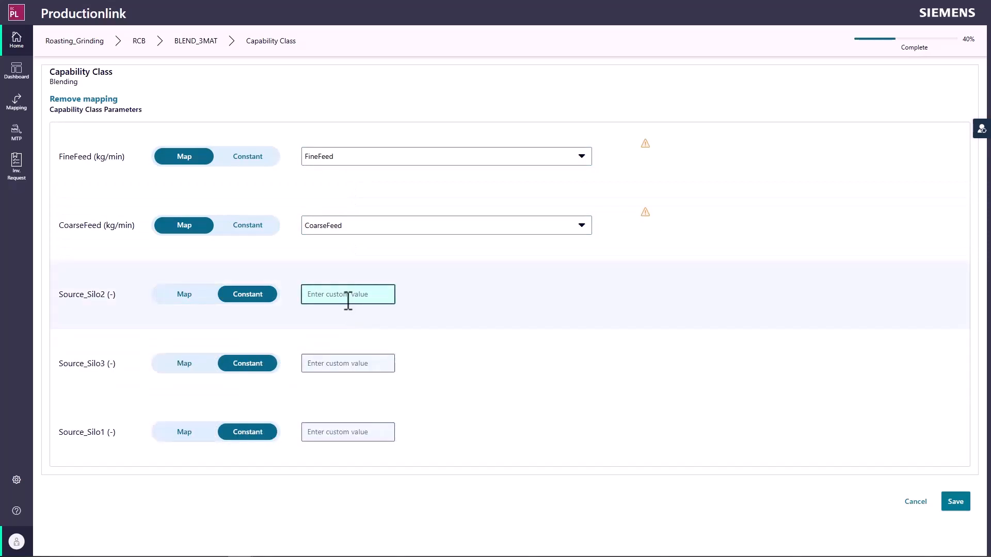
{"action": "type", "text": "-"}
{"action": "left_click", "coordinate": [327, 363]}
{"action": "type", "text": "-"}
{"action": "left_click", "coordinate": [311, 432]}
{"action": "type", "text": "-"}
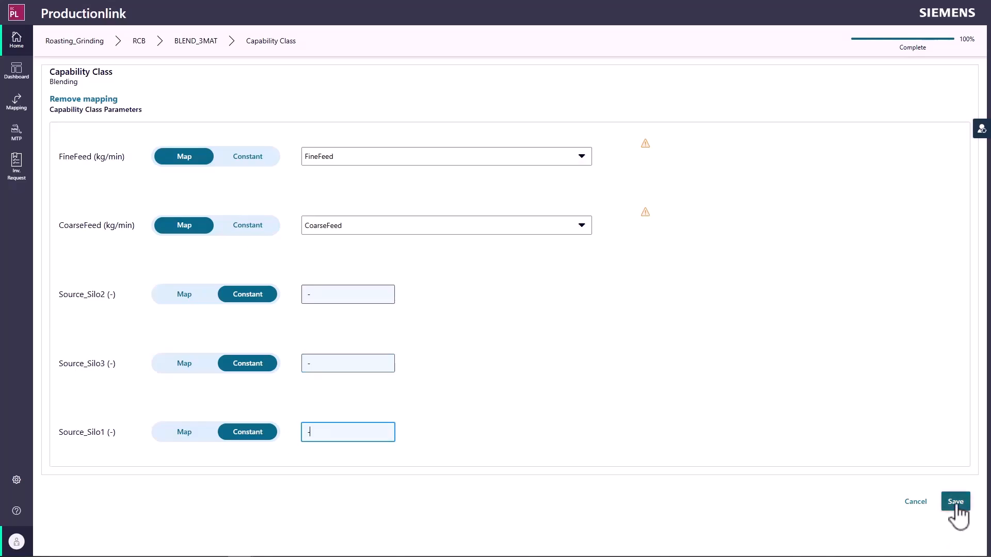
{"action": "left_click", "coordinate": [957, 504]}
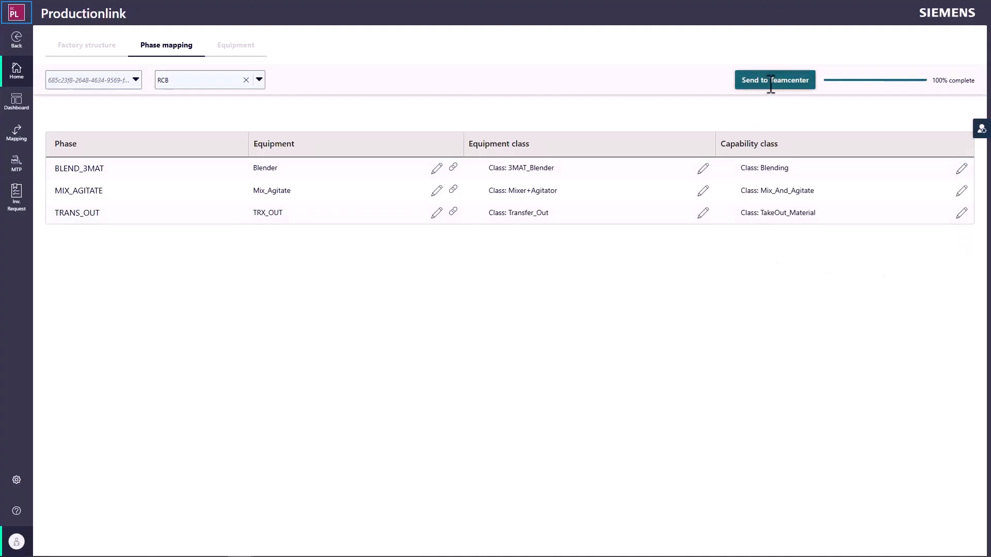
Step: Send the completed phase mapping of unit RCB to Teamcenter and approve the transfer
{"action": "left_click", "coordinate": [771, 81]}
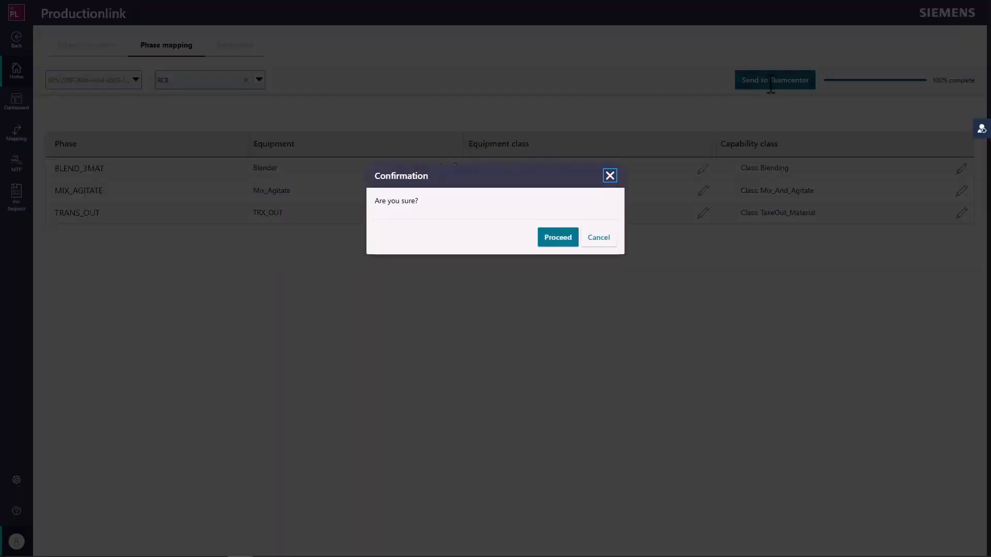
{"action": "left_click", "coordinate": [563, 242]}
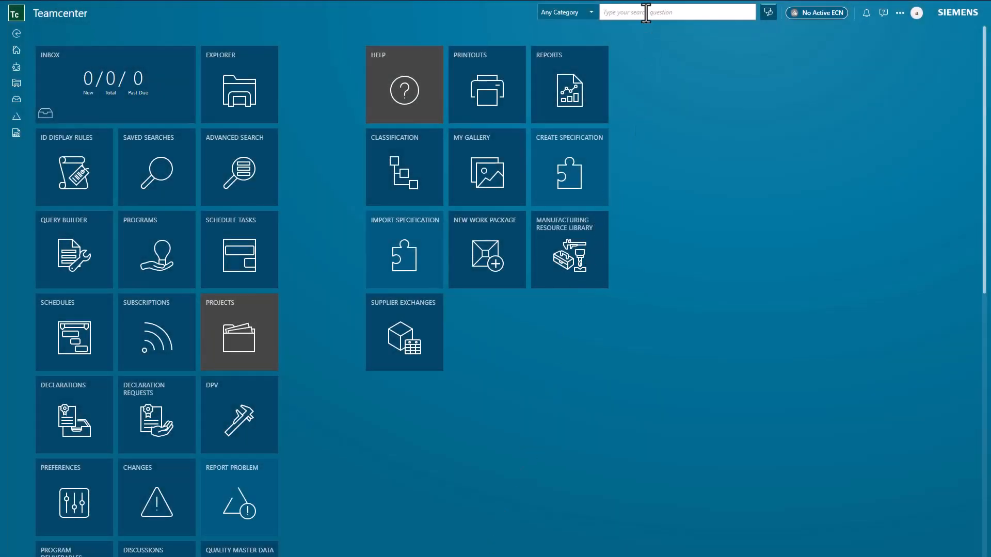
Step: Switch to Teamcenter, search for item 033694 and open the Coffee Plant structure
{"action": "left_click", "coordinate": [646, 13]}
{"action": "type", "text": "015884"}
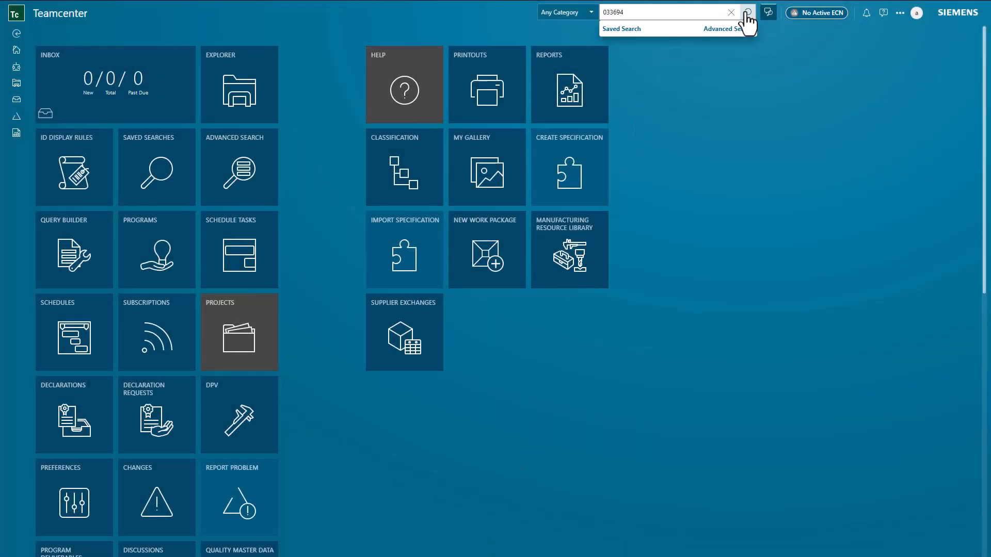
{"action": "left_click", "coordinate": [744, 13]}
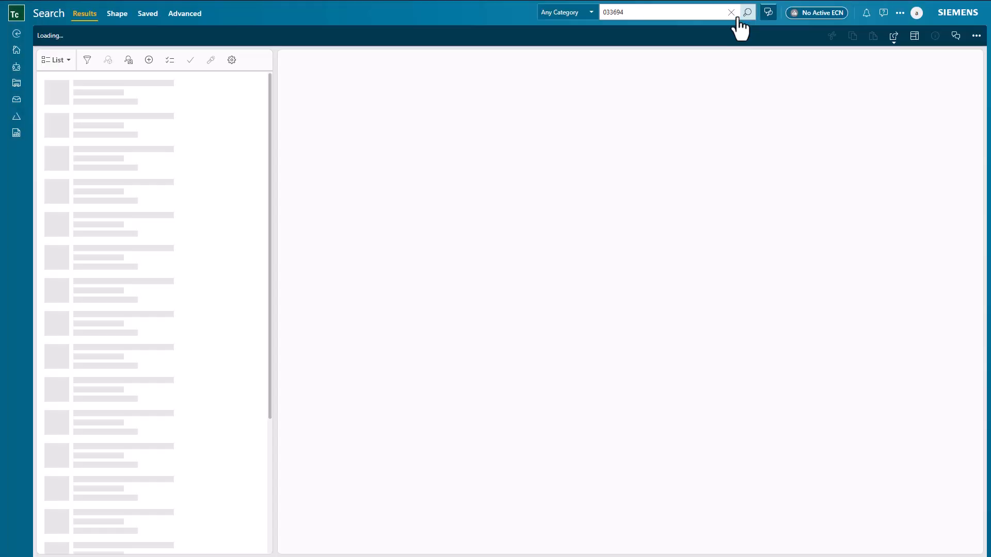
{"action": "left_click", "coordinate": [368, 117]}
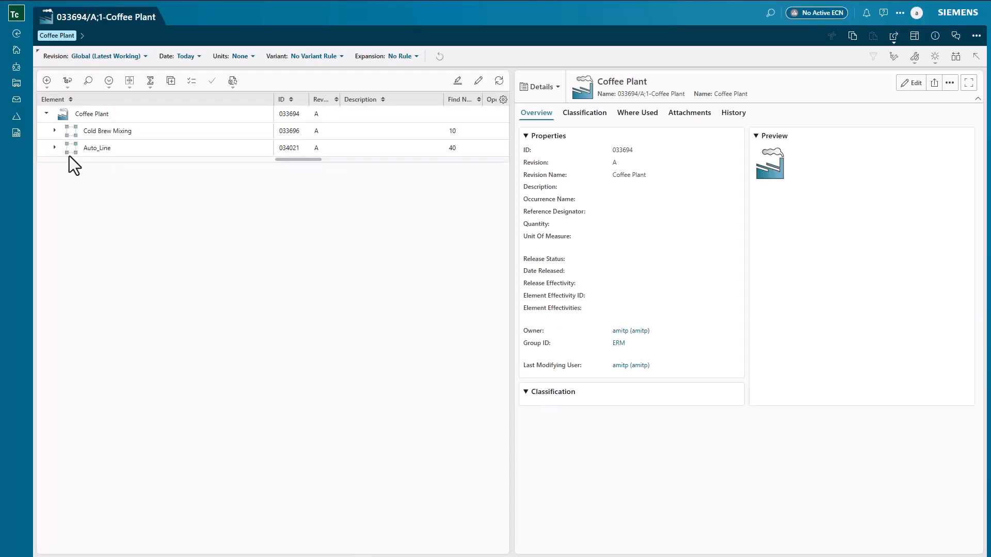
Step: Expand Auto_Line and unit RCB, examine the classification properties of the Blender equipment, and select Mix_Agitate
{"action": "left_click", "coordinate": [54, 148]}
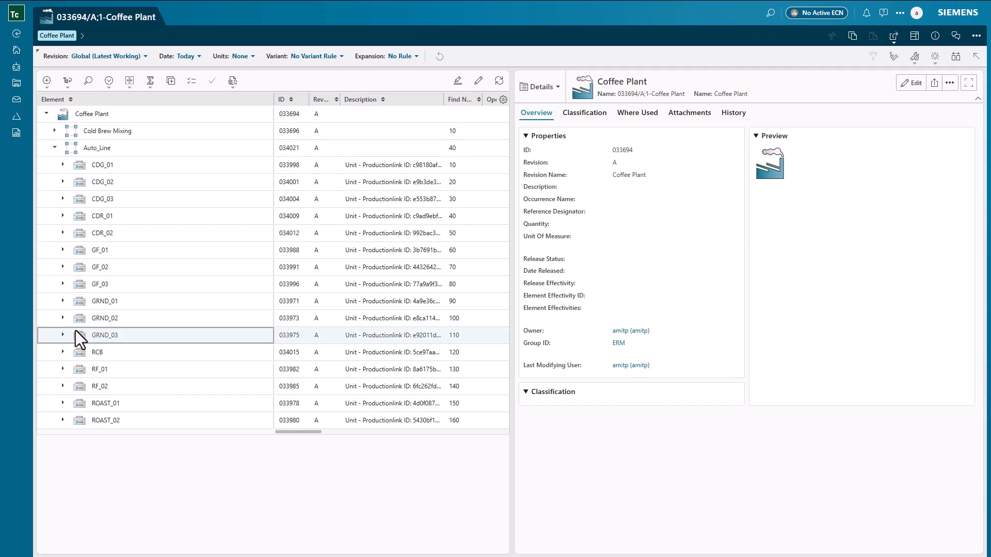
{"action": "left_click", "coordinate": [63, 352]}
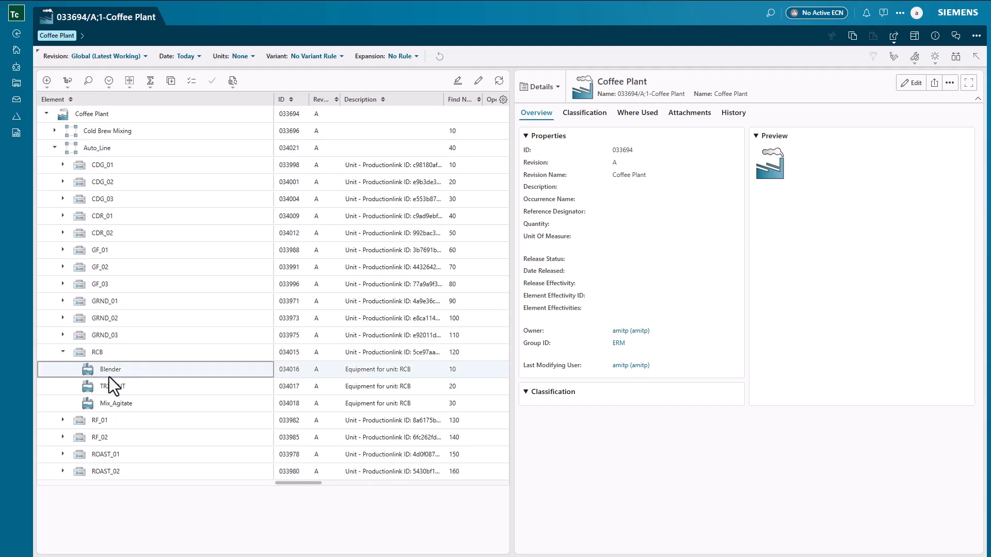
{"action": "left_click", "coordinate": [119, 373]}
{"action": "left_click", "coordinate": [586, 114]}
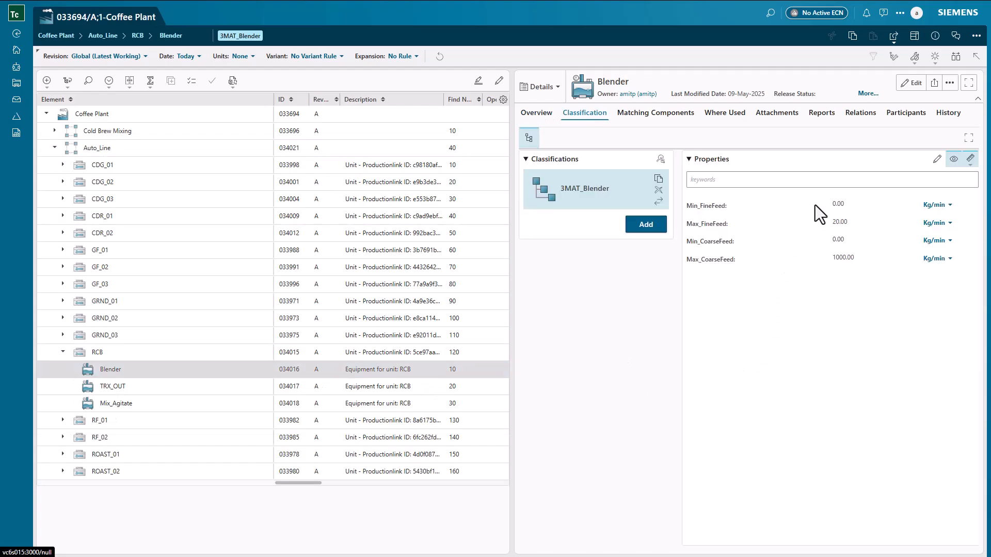
{"action": "left_click", "coordinate": [135, 403]}
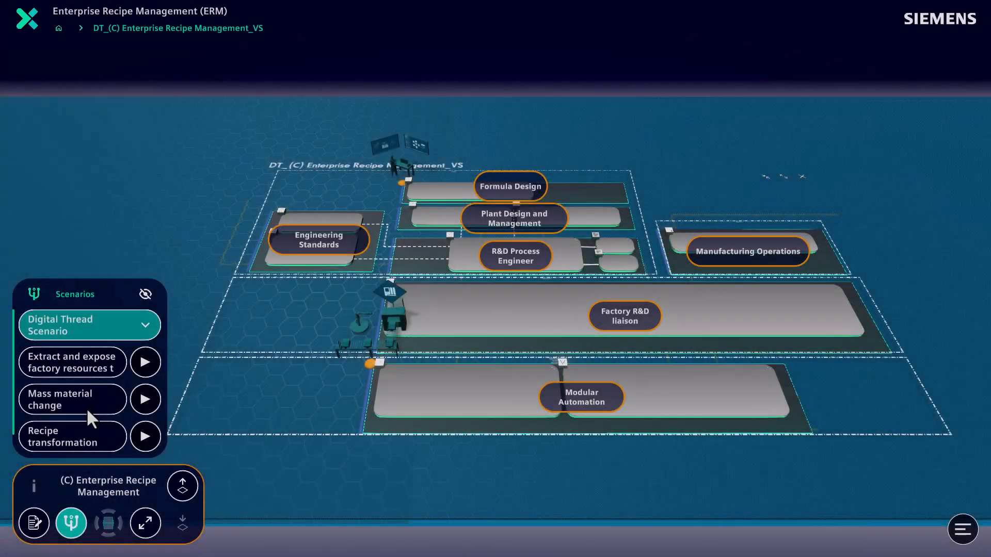
Step: Switch to the Enterprise Recipe Management overview and start the Recipe transformation scenario
{"action": "left_click", "coordinate": [81, 439]}
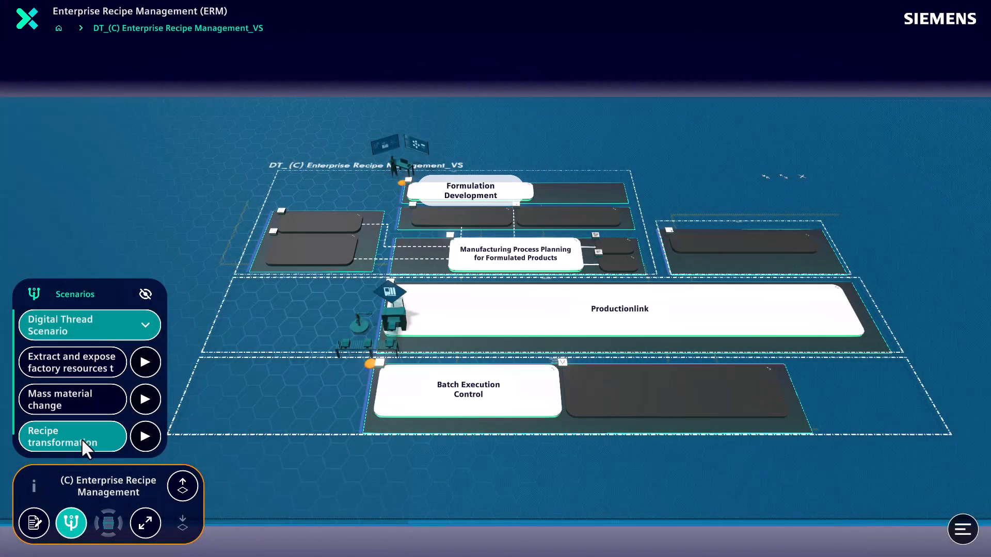
{"action": "left_click", "coordinate": [144, 439]}
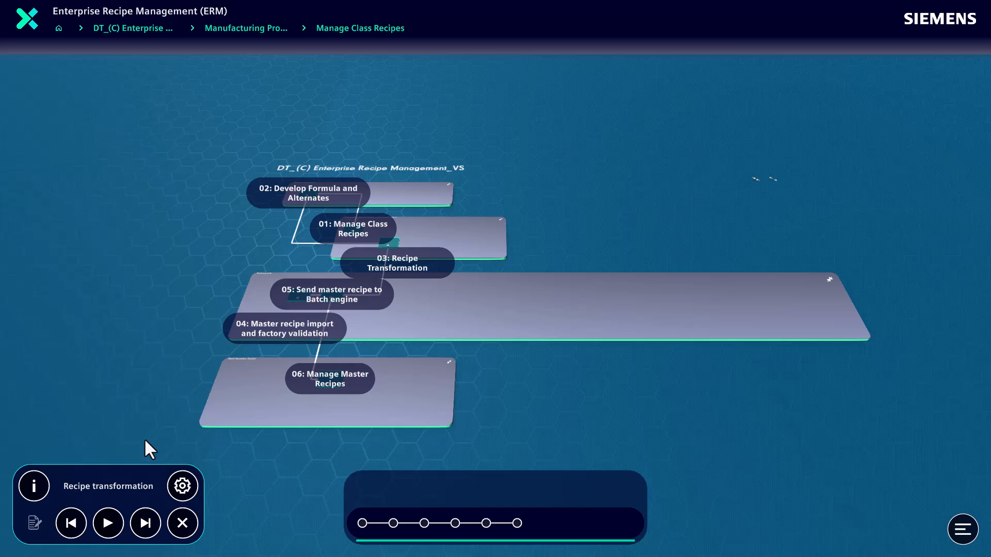
Step: Play the recipe transformation scenario, open General Recipe Authoring in Teamcenter and examine the capabilities of the Blend and Mix operations
{"action": "left_click", "coordinate": [107, 523]}
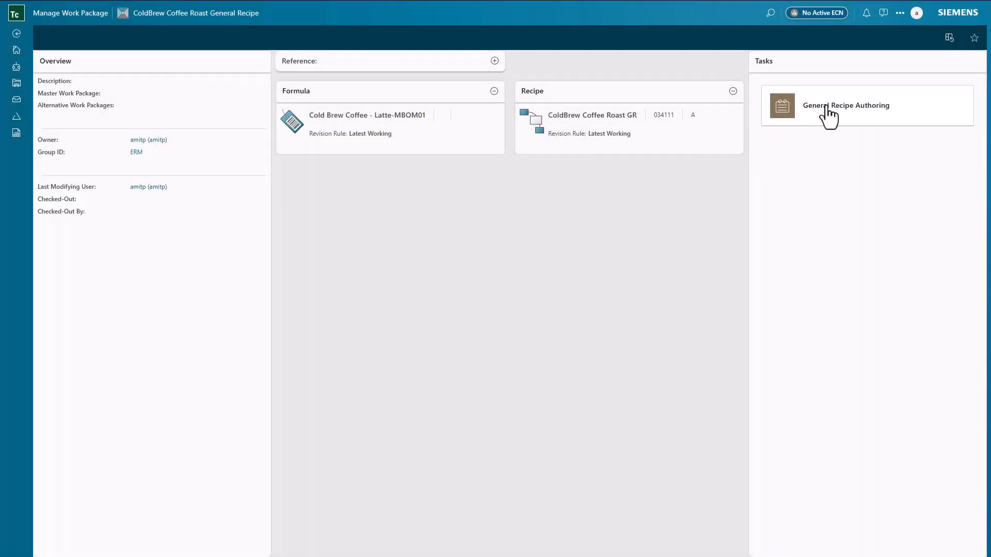
{"action": "left_click", "coordinate": [827, 107]}
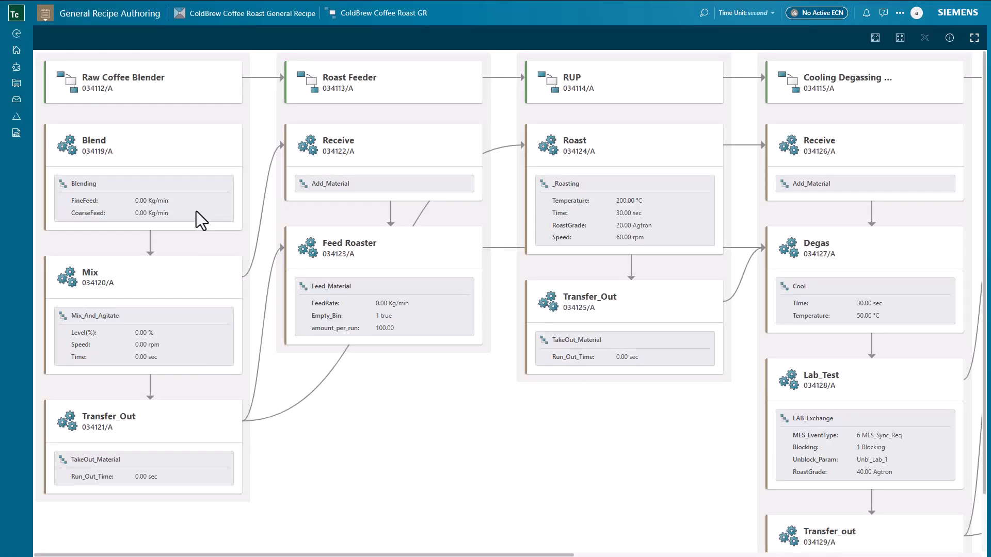
{"action": "left_click", "coordinate": [178, 151]}
{"action": "left_click", "coordinate": [952, 44]}
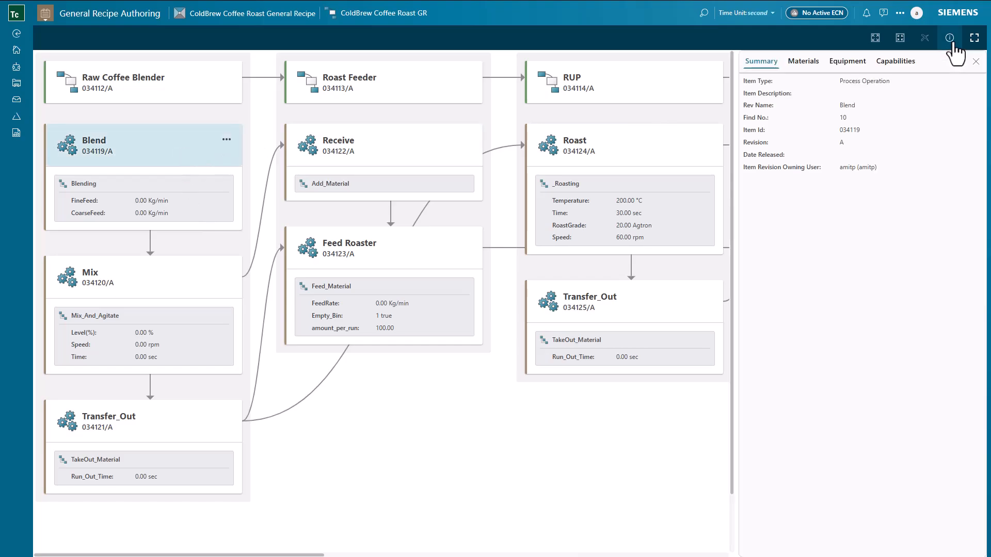
{"action": "left_click", "coordinate": [889, 62]}
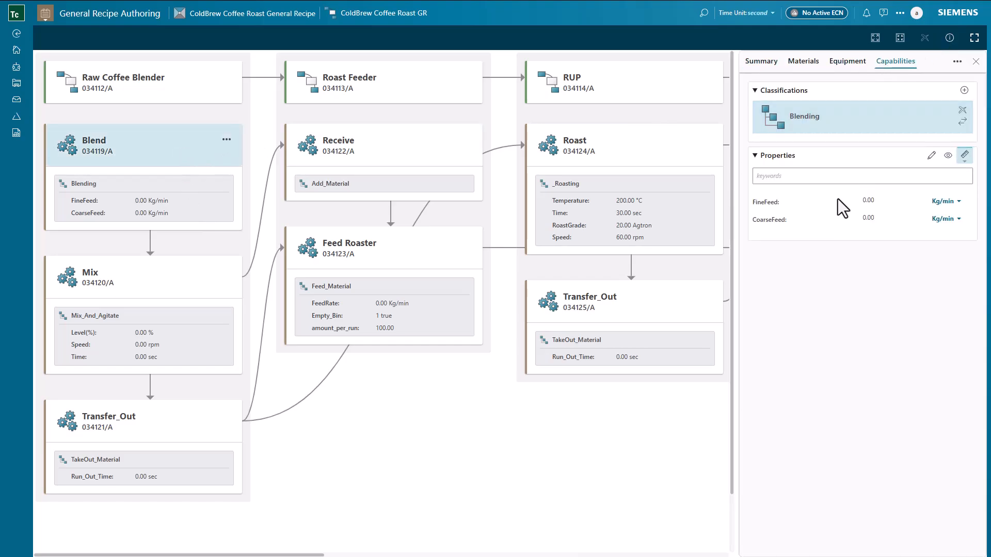
{"action": "left_click", "coordinate": [190, 280]}
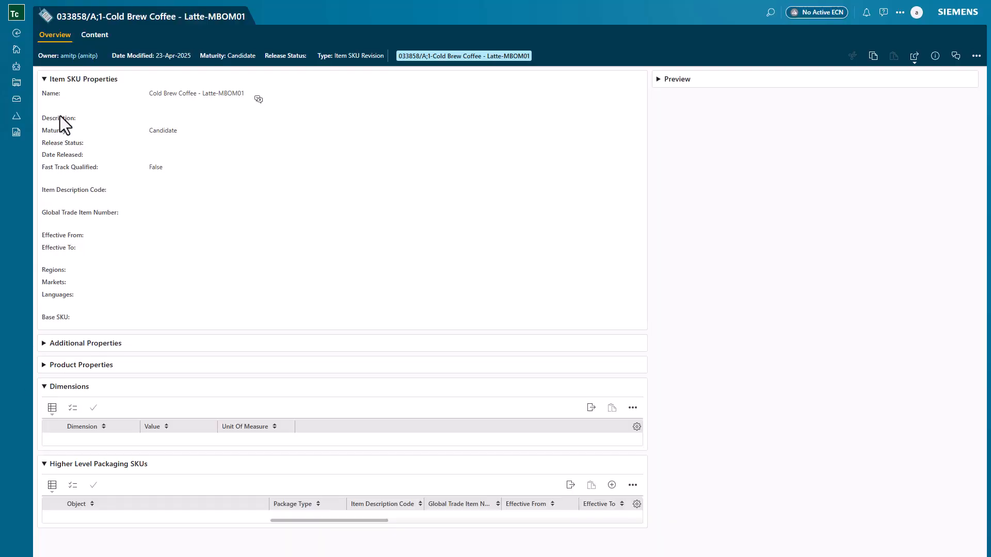
Step: View the content of Cold Brew Coffee - Latte-MBOM01 and open the whole ColdBrew Coffee Roast recipe in Master Recipe Authoring
{"action": "left_click", "coordinate": [97, 36]}
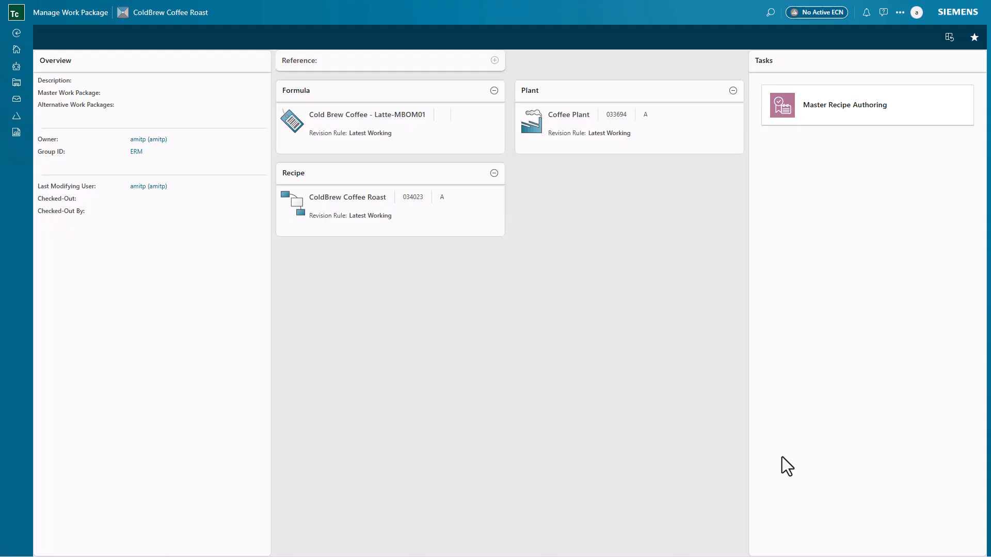
{"action": "left_click", "coordinate": [834, 115]}
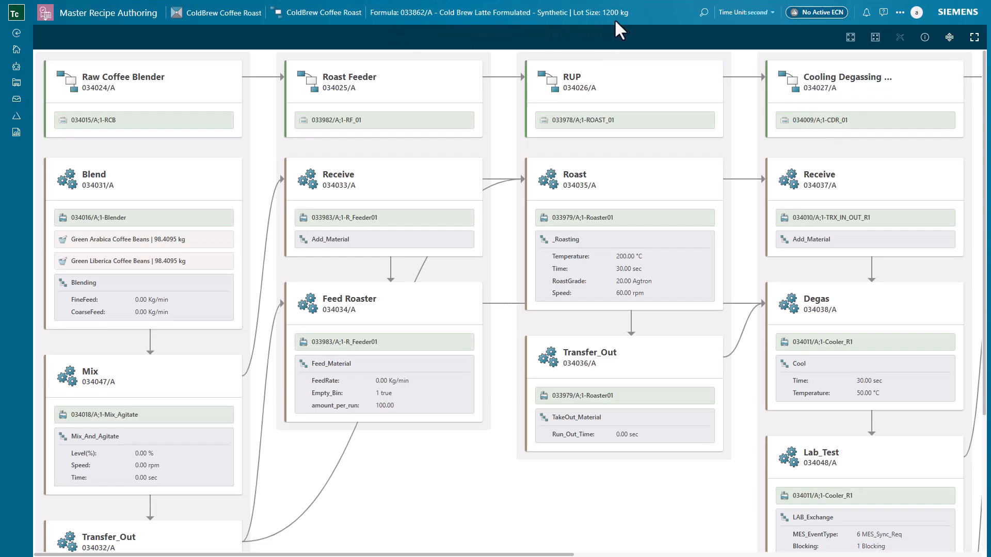
{"action": "left_click", "coordinate": [850, 37]}
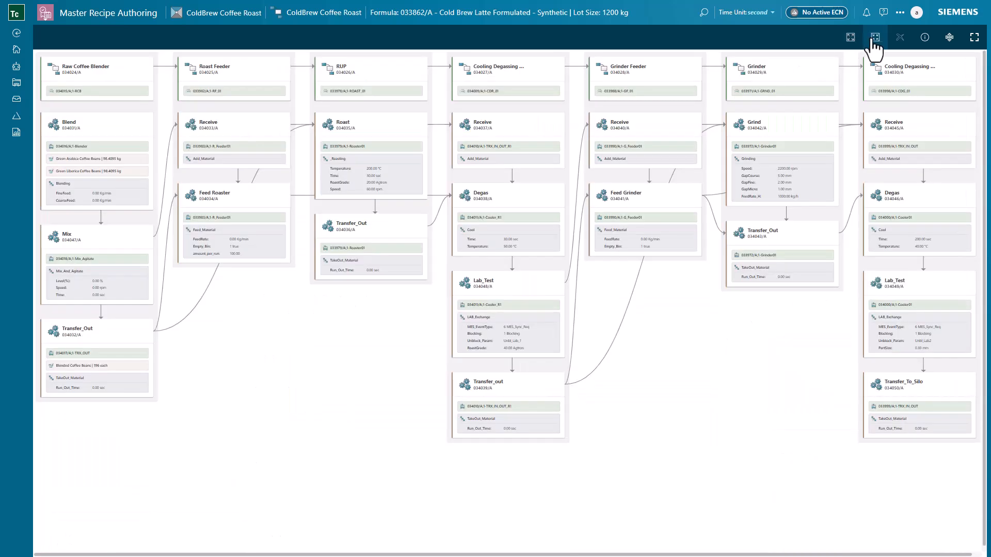
{"action": "left_click", "coordinate": [875, 37]}
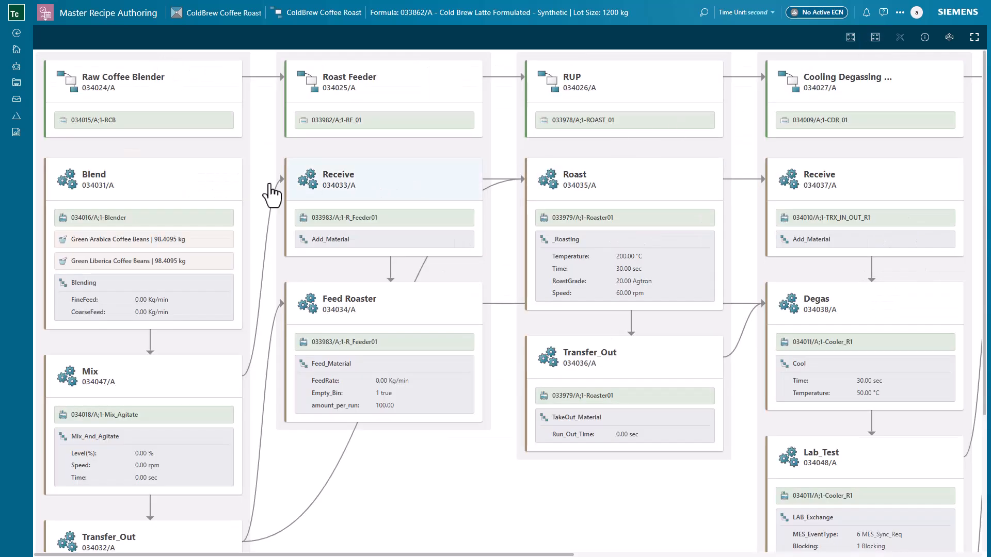
Step: Examine the equipment and materials assigned to the Blend operation of the Raw Coffee Blender
{"action": "left_click", "coordinate": [199, 181]}
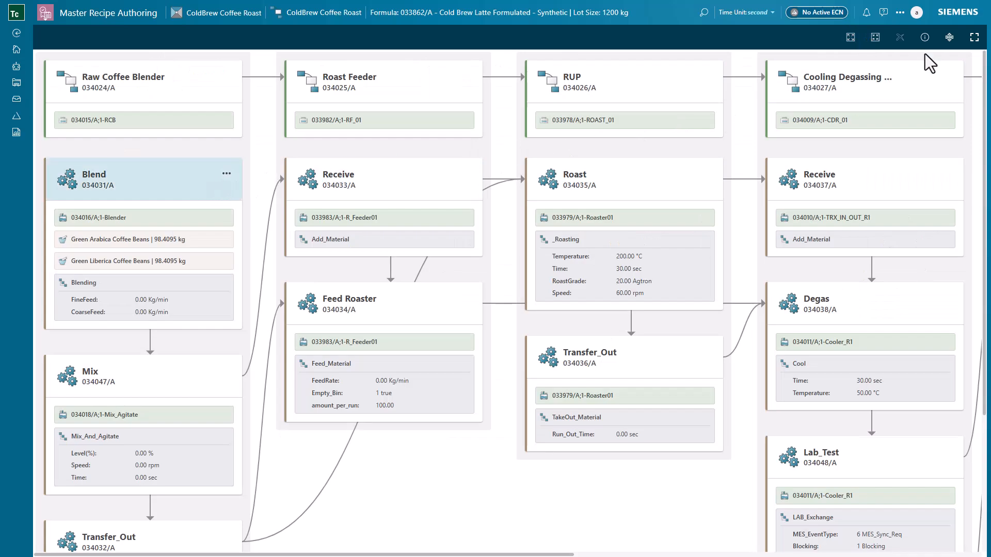
{"action": "left_click", "coordinate": [925, 37]}
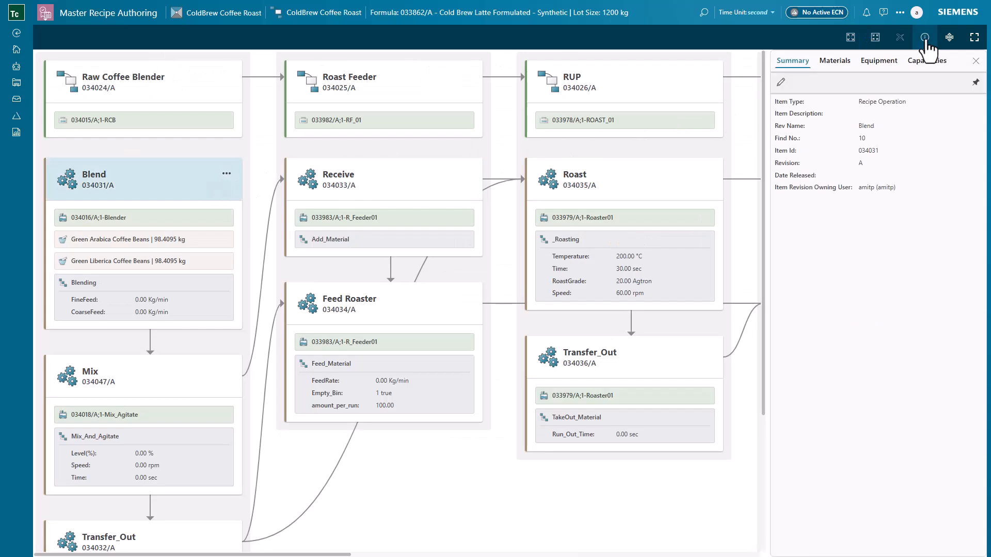
{"action": "left_click", "coordinate": [887, 63]}
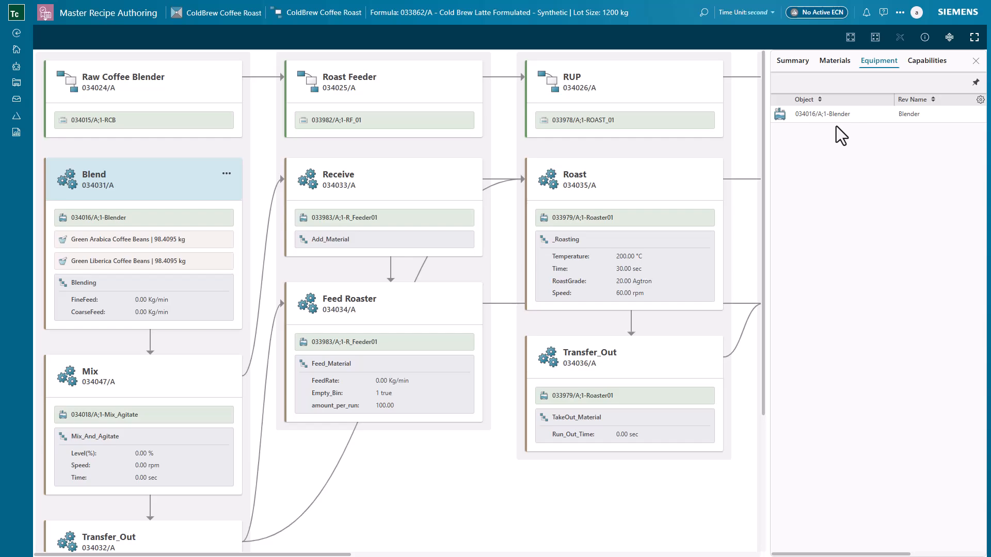
{"action": "left_click", "coordinate": [841, 66]}
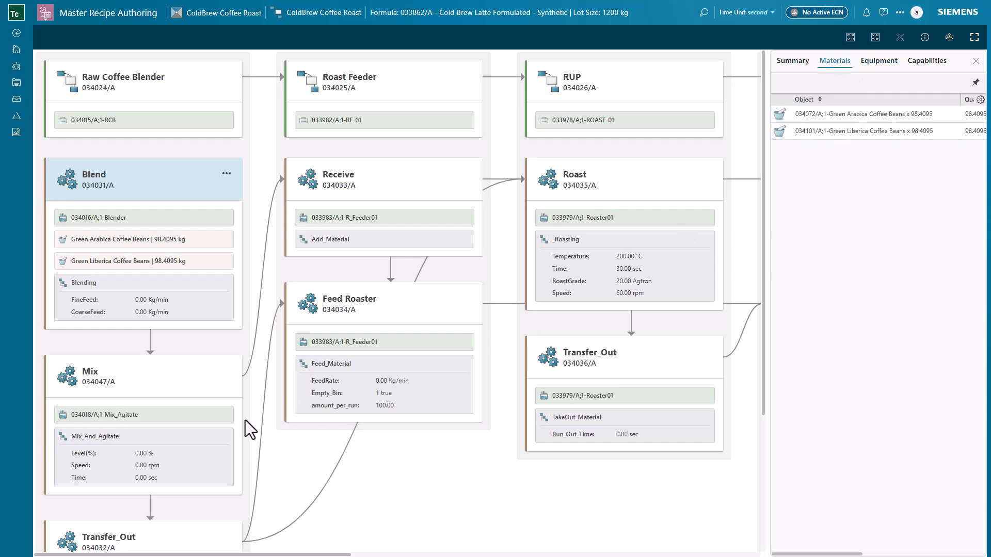
Step: Examine the materials of the Raw Coffee Blender's Transfer_Out operation and the capabilities of the Roast operation
{"action": "scroll", "coordinate": [245, 420], "scroll_direction": "down", "scroll_amount": 1}
{"action": "left_click", "coordinate": [202, 495]}
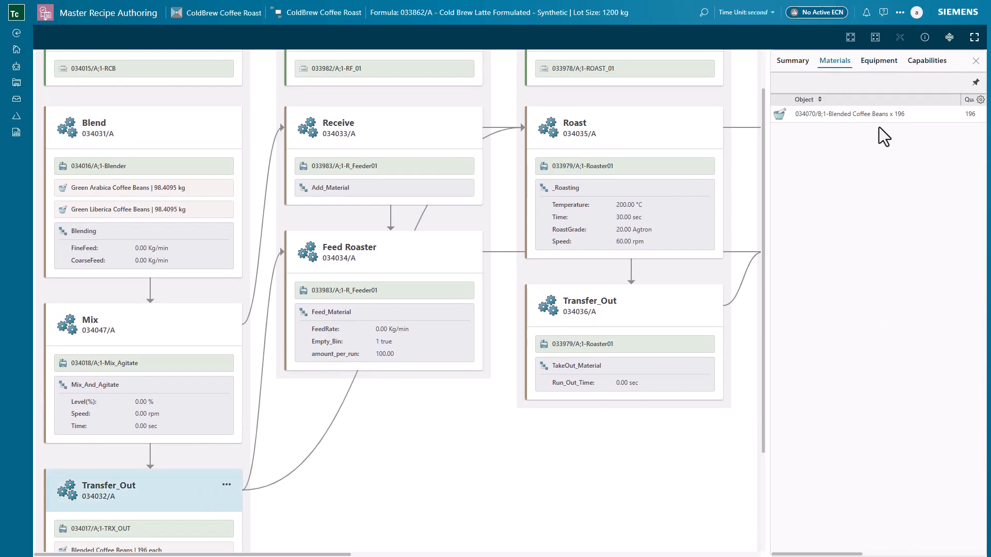
{"action": "left_click", "coordinate": [655, 133]}
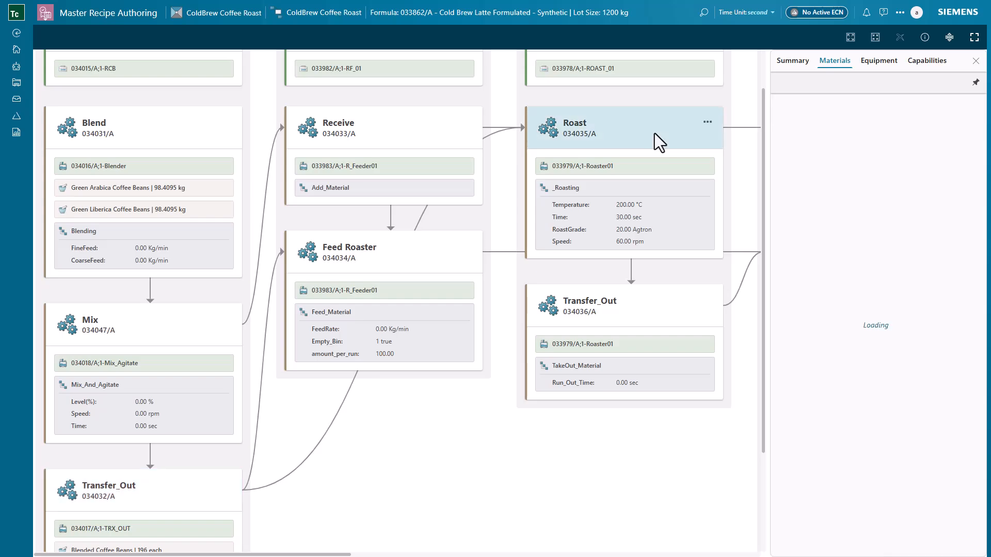
{"action": "left_click", "coordinate": [931, 62]}
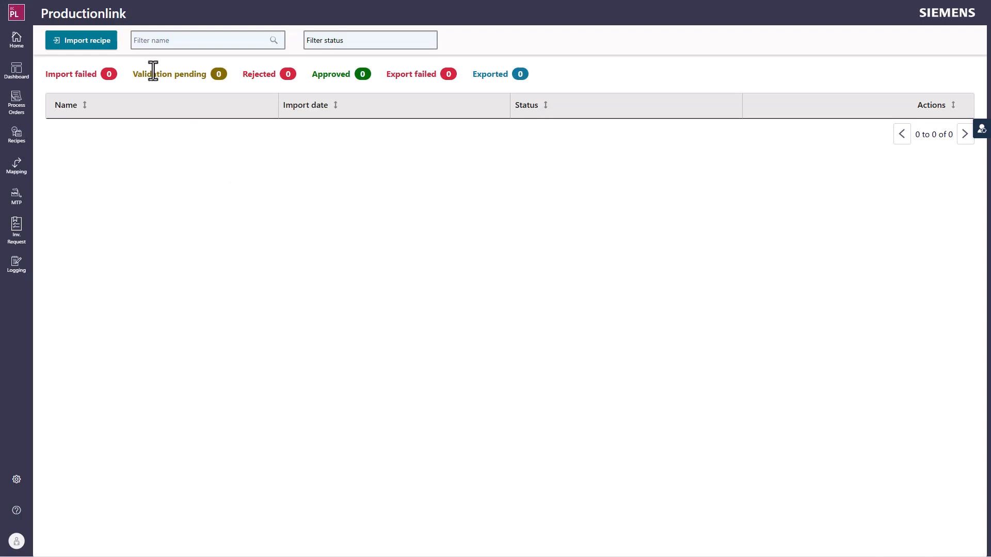
Step: Switch to Productionlink, search the Teamcenter recipes for "cold" and import the ColdBrew Coffee Roast recipe
{"action": "left_click", "coordinate": [96, 47]}
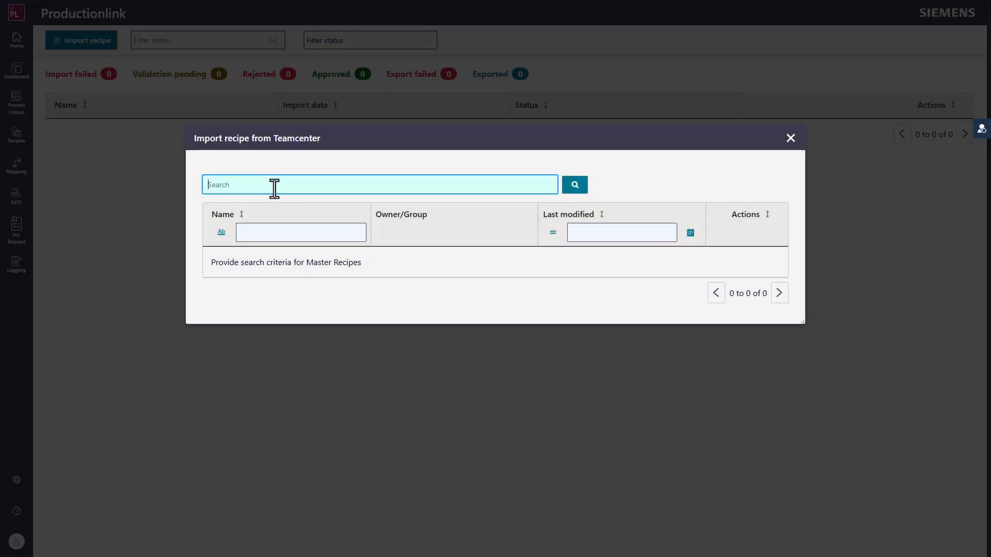
{"action": "key", "text": "Return"}
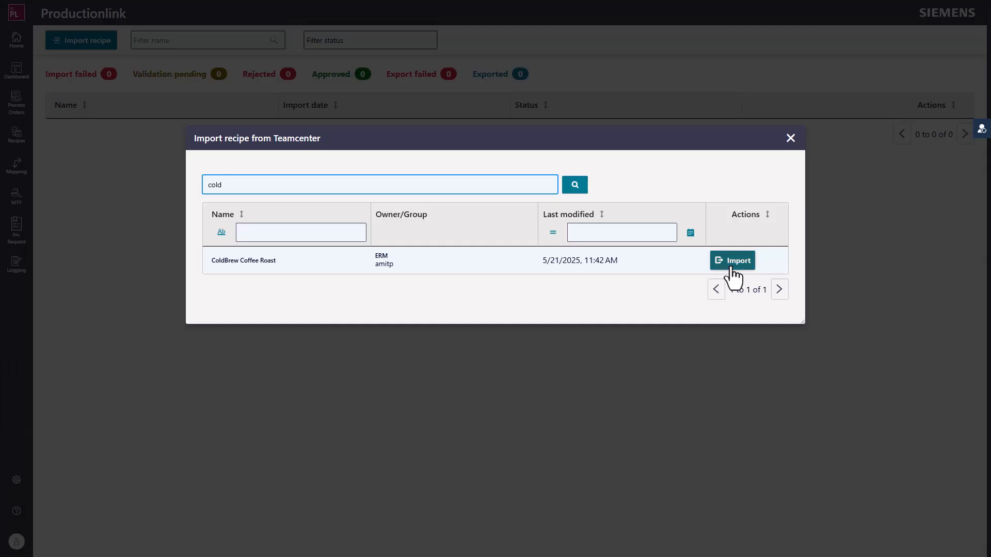
{"action": "left_click", "coordinate": [732, 262]}
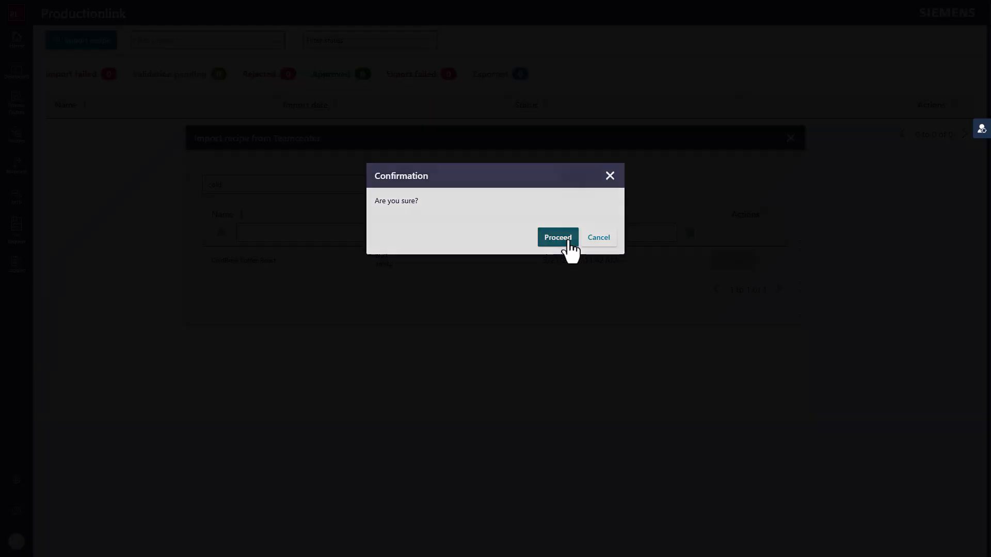
{"action": "left_click", "coordinate": [569, 240]}
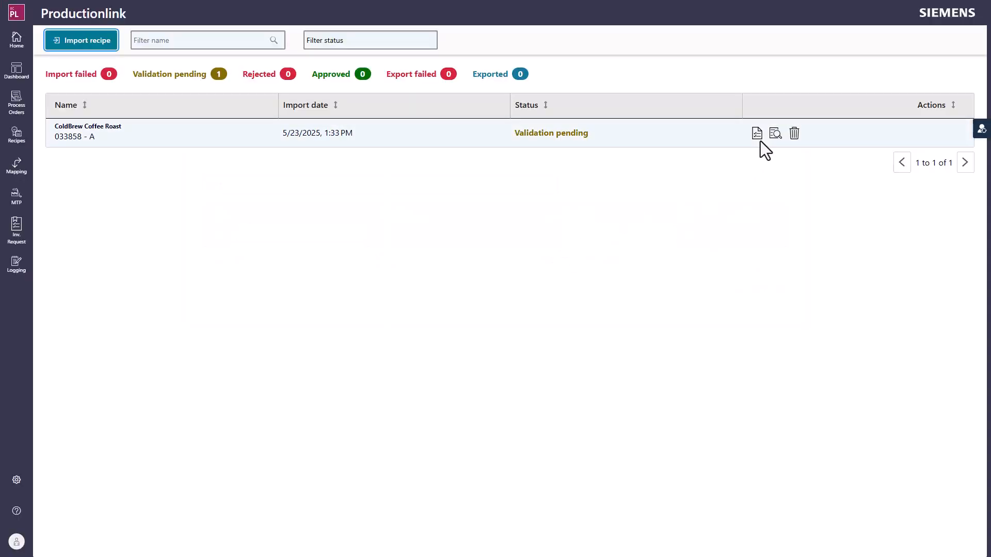
Step: Validate the ColdBrew Coffee Roast recipe and assign the Lab_Test control strategy to the Lab_Test operation of Cooling Degassing Ground
{"action": "left_click", "coordinate": [758, 135]}
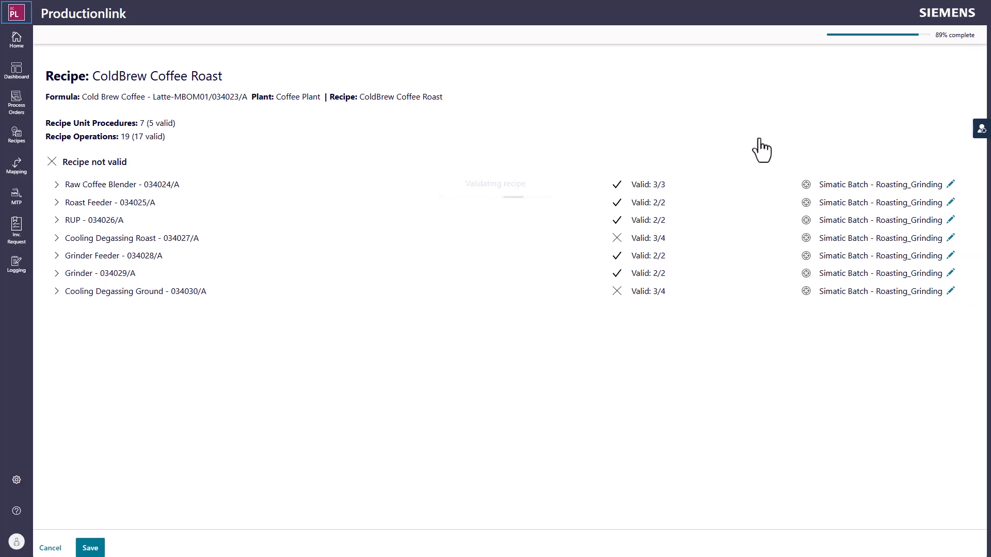
{"action": "left_click", "coordinate": [204, 298]}
{"action": "left_click", "coordinate": [159, 407]}
{"action": "left_click", "coordinate": [123, 508]}
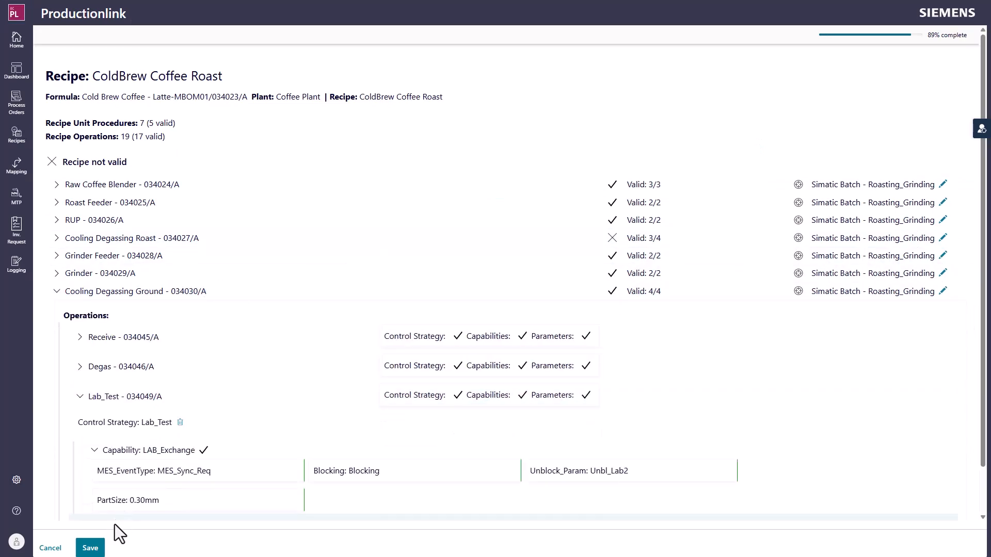